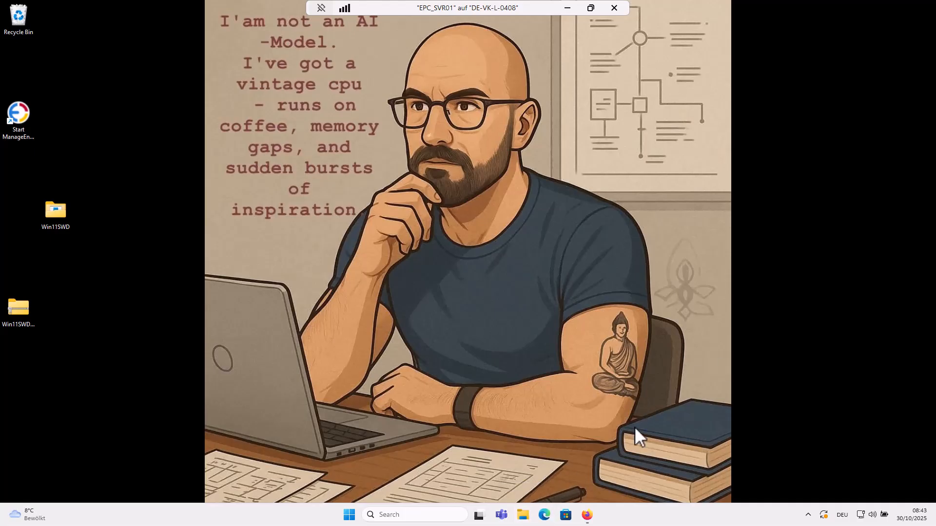
- Copy ManageEngine_Endpoint_Central_HF_11_4_2528_10.ppm from Downloads into E:\Service Packs
click(522, 514)
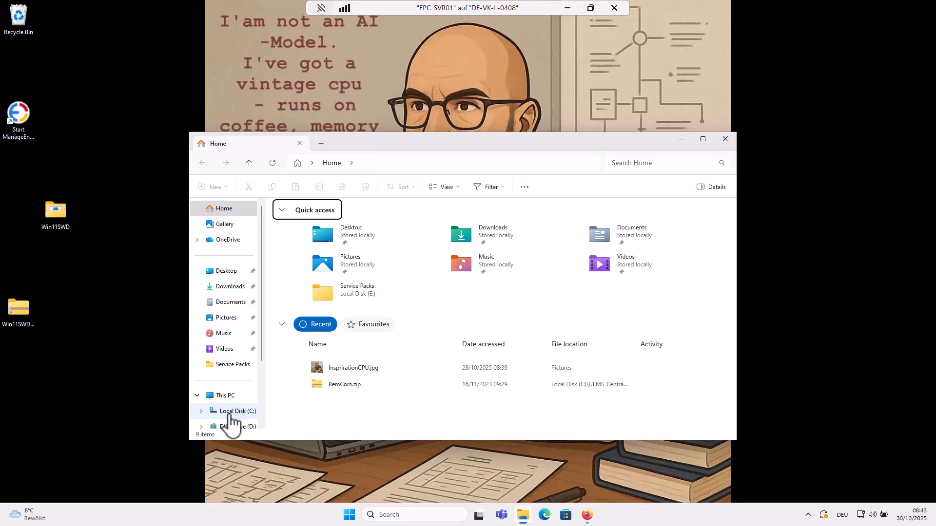
click(233, 289)
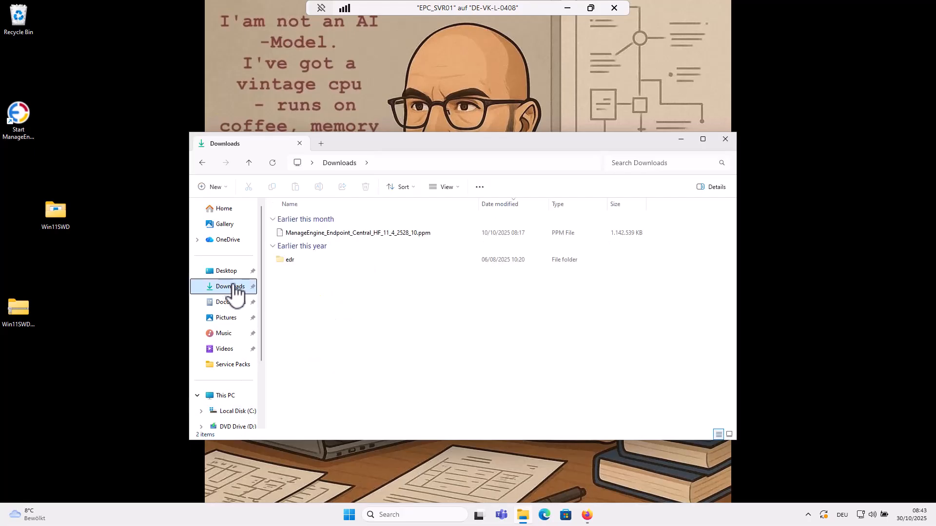
click(320, 235)
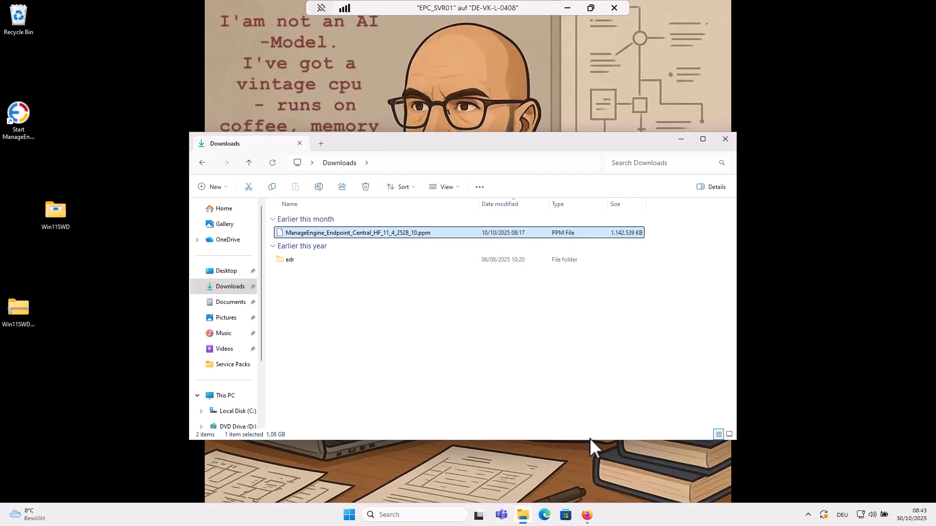
click(346, 310)
click(326, 234)
key(ctrl+c)
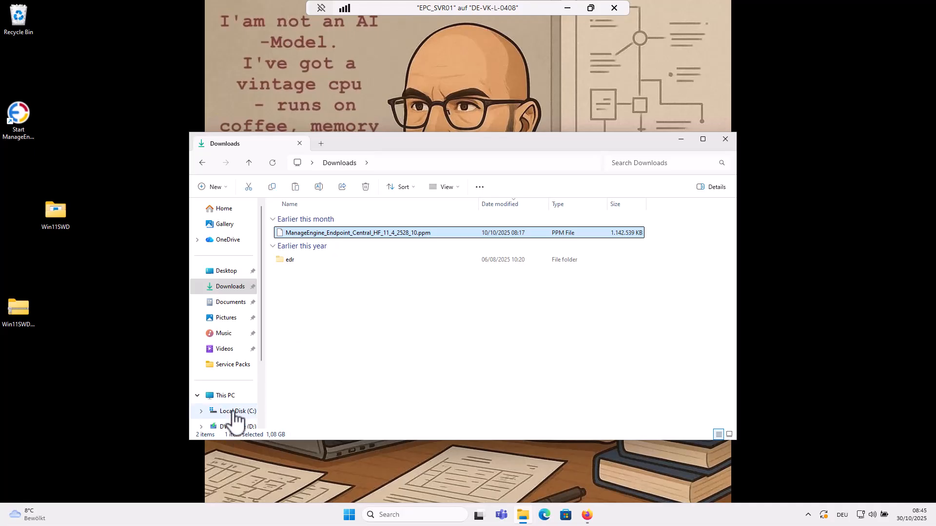
scroll(234, 397, down, 3)
click(237, 363)
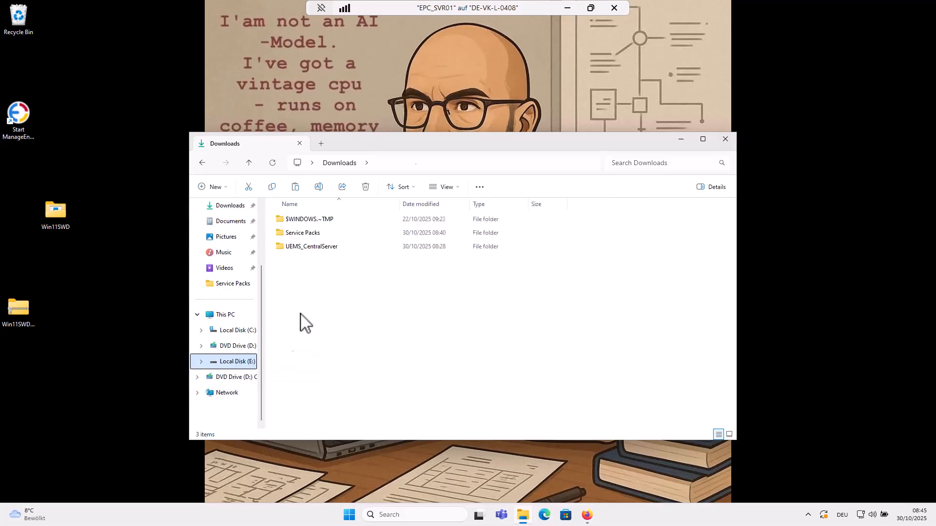
double_click(308, 235)
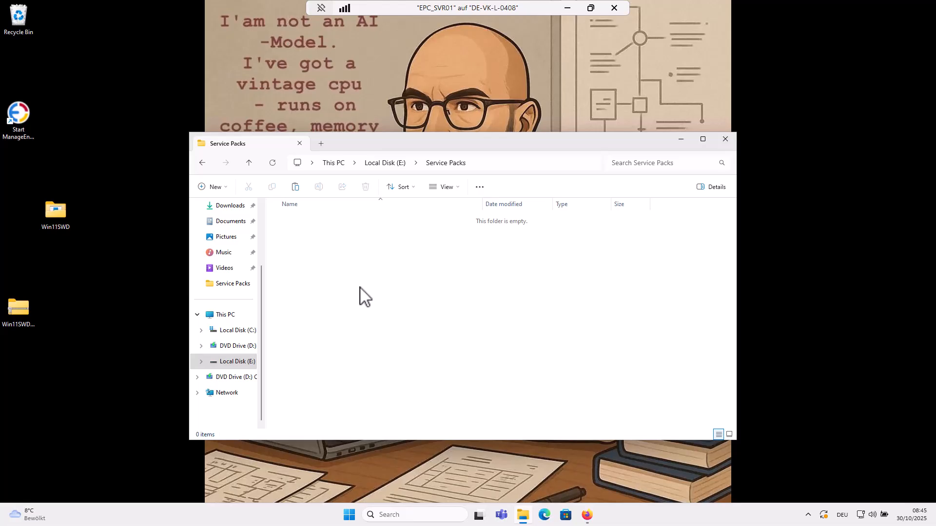
key(ctrl+v)
click(361, 287)
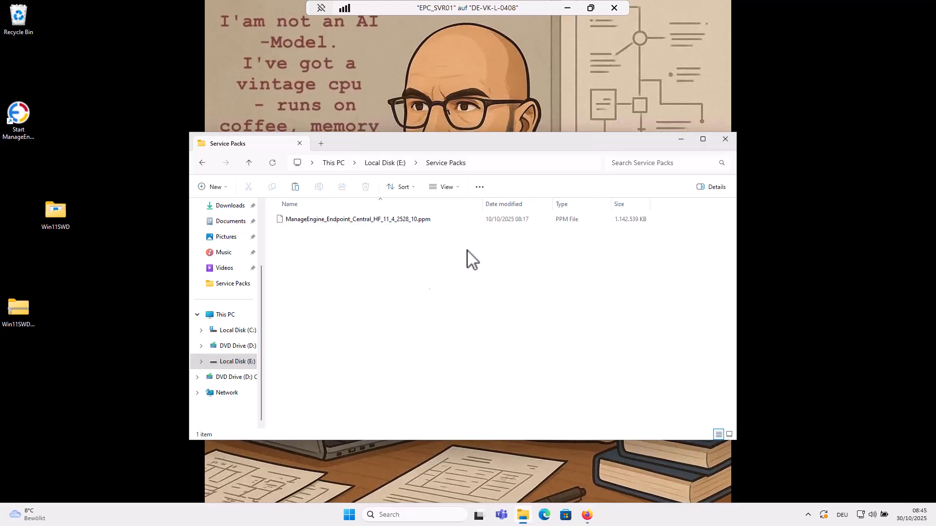
click(587, 517)
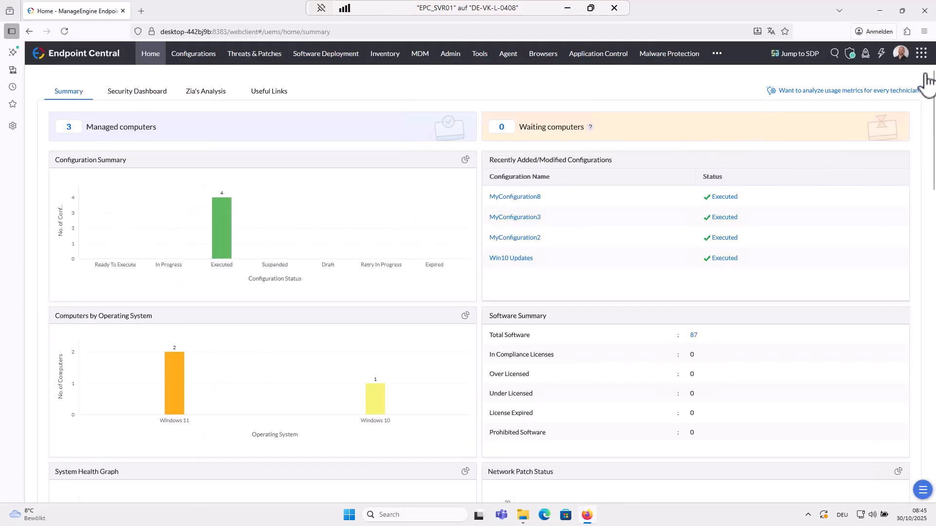
click(901, 53)
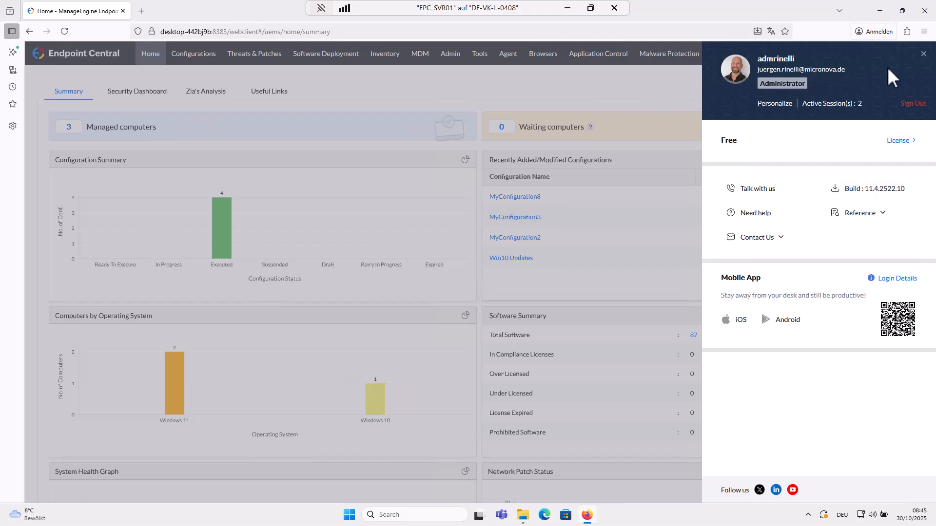
click(923, 54)
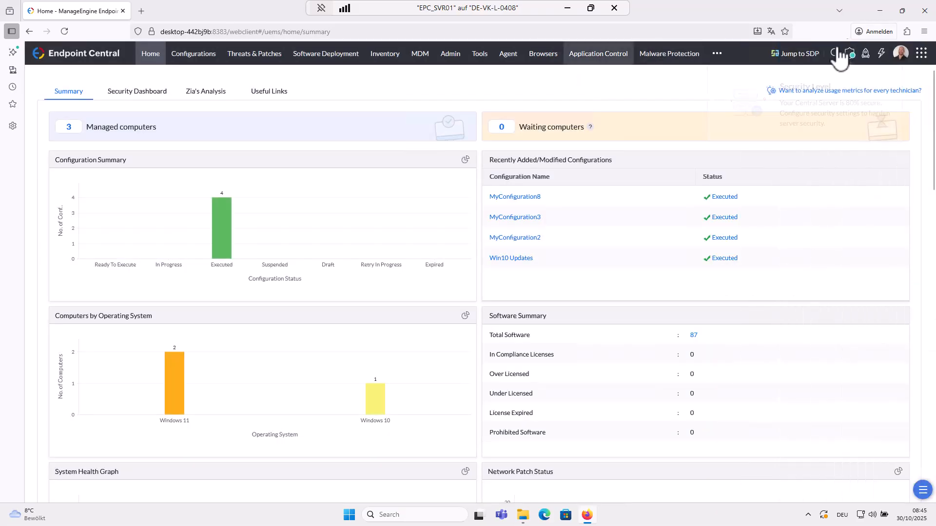
click(888, 11)
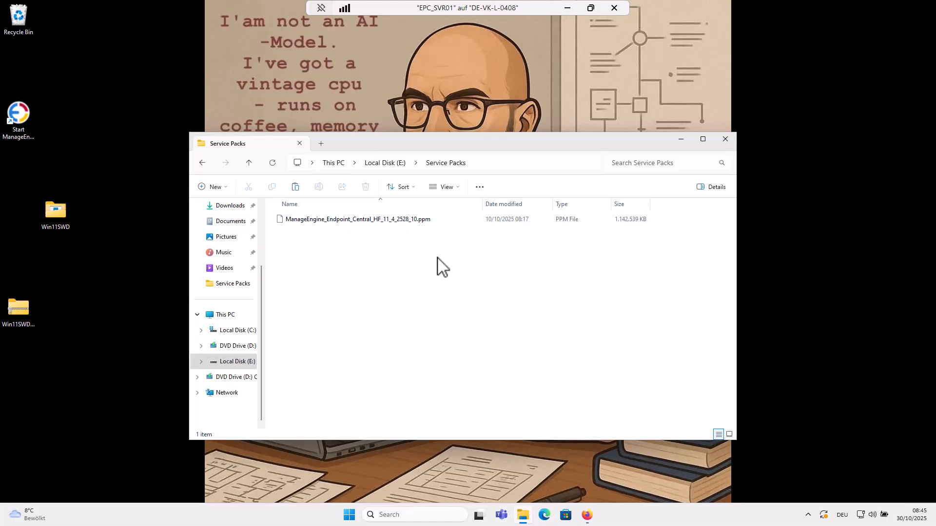
- Minimize the Service Packs Explorer window to reveal the remote desktop
click(682, 140)
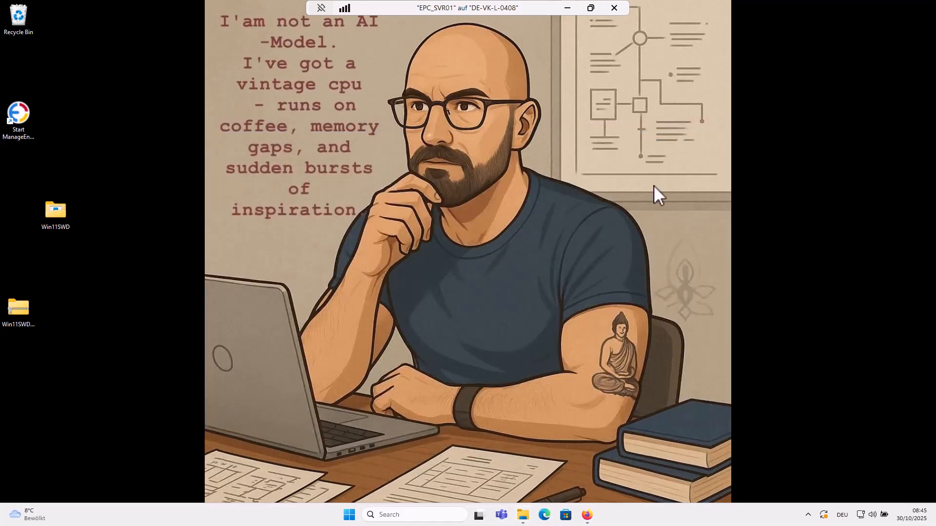
click(360, 515)
click(360, 514)
- Open the Services console and stop the ManageEngine UEMS - Server service
click(436, 516)
text(services)
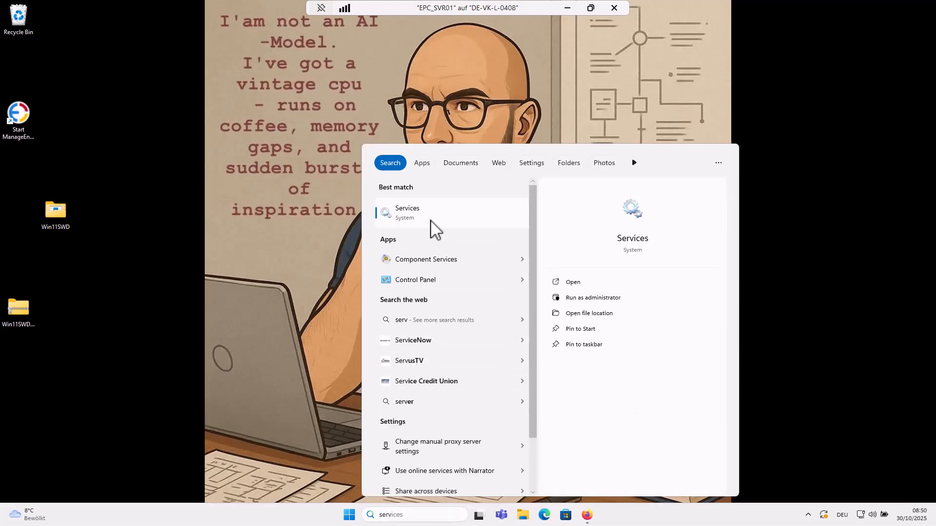
click(432, 217)
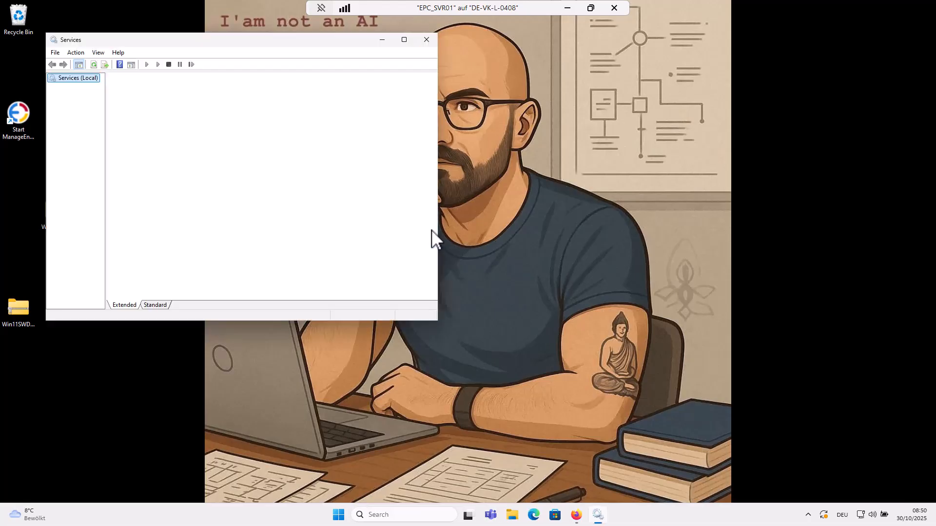
click(259, 194)
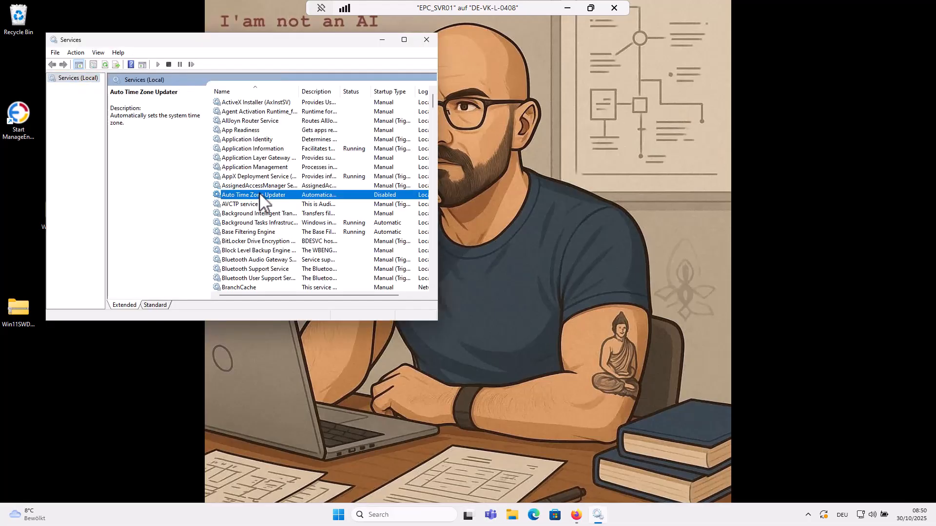
key(u)
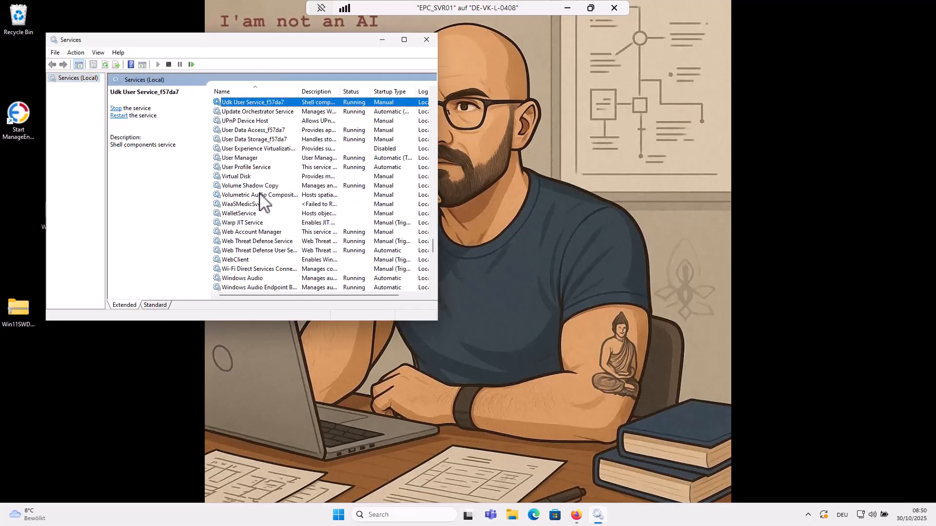
key(m)
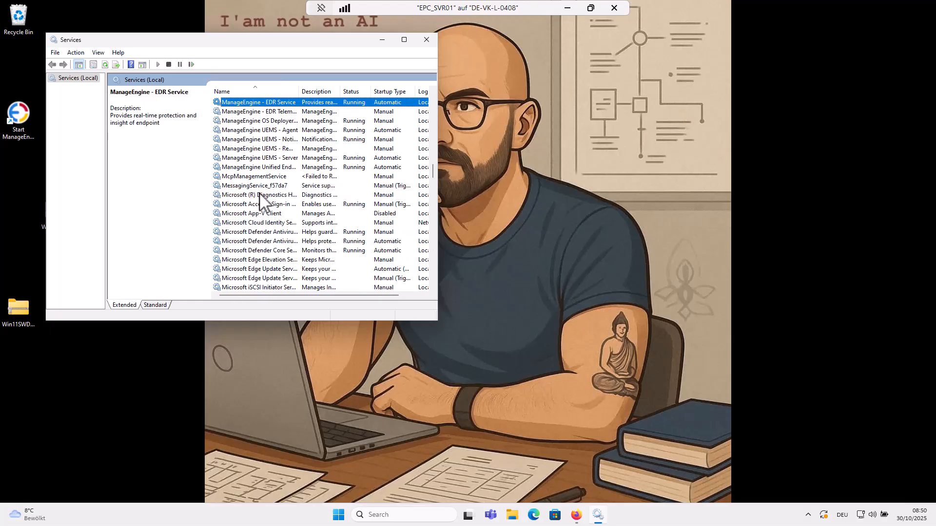
click(281, 158)
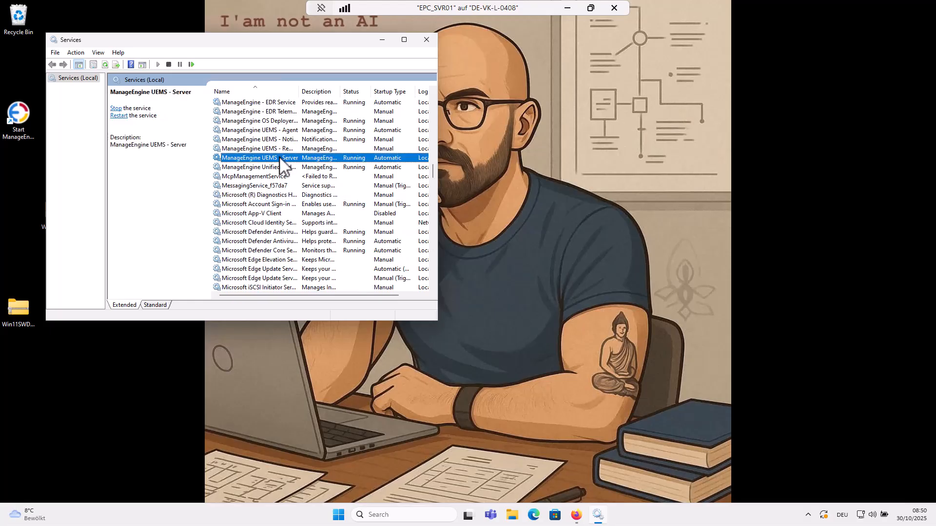
click(169, 65)
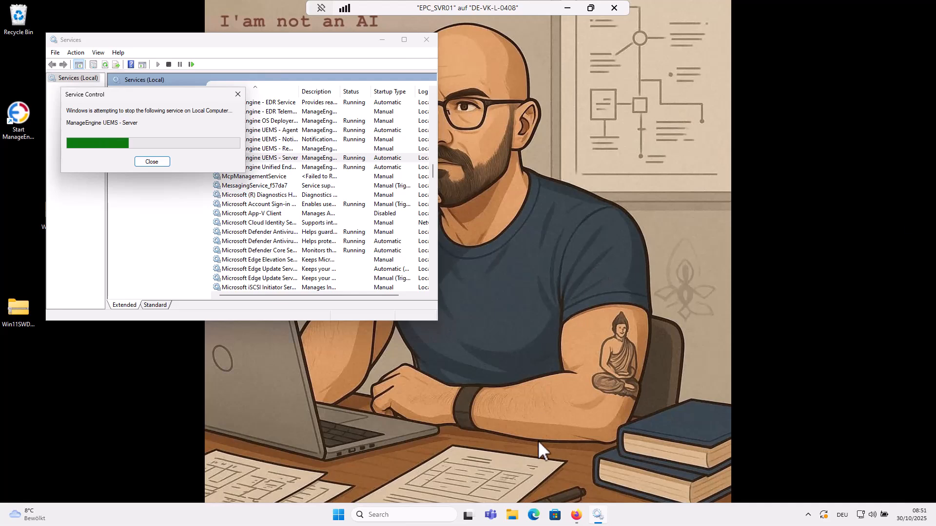
- Launch an administrator Command Prompt beside the Services window and open File Explorer
click(428, 516)
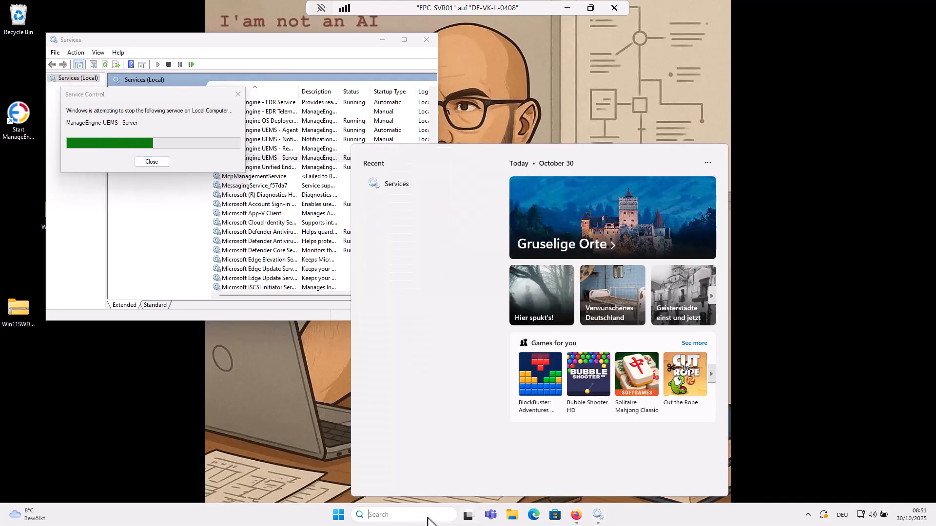
text(cmd)
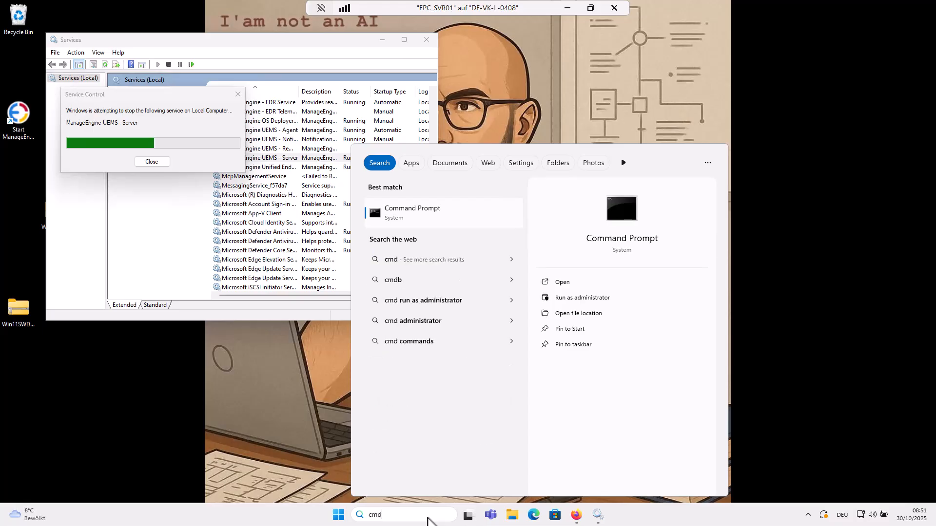
right_click(417, 215)
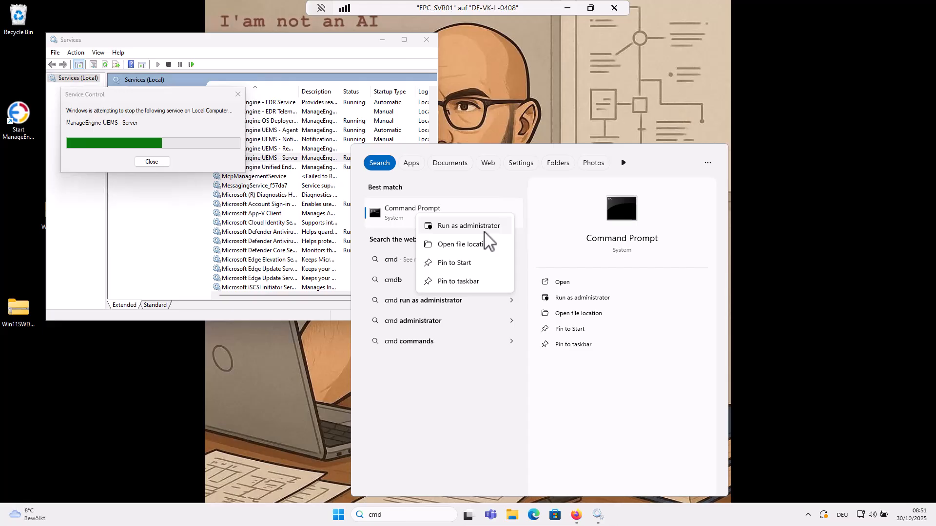
click(484, 231)
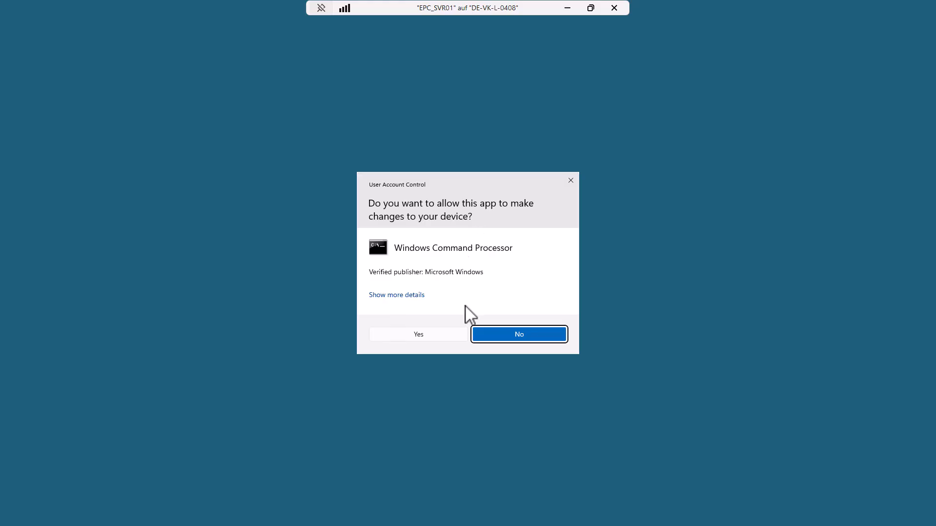
click(435, 338)
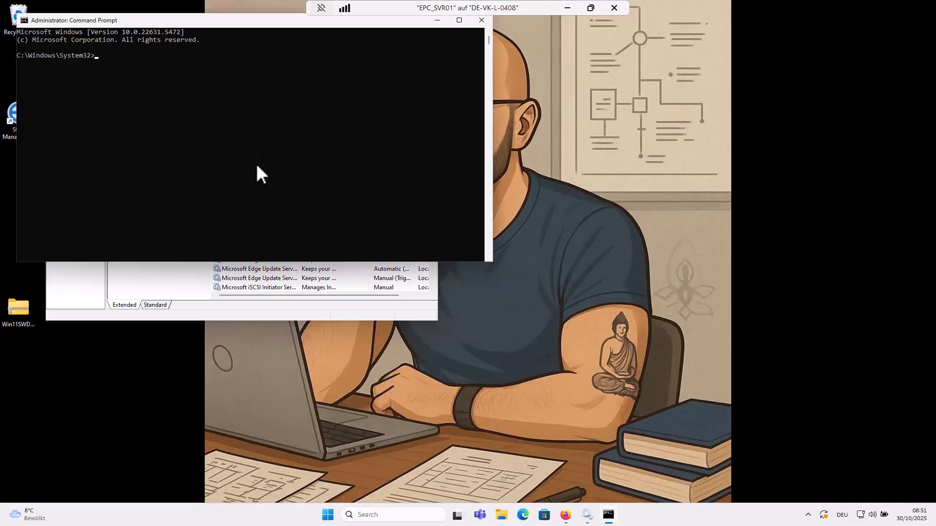
drag(276, 18, 595, 136)
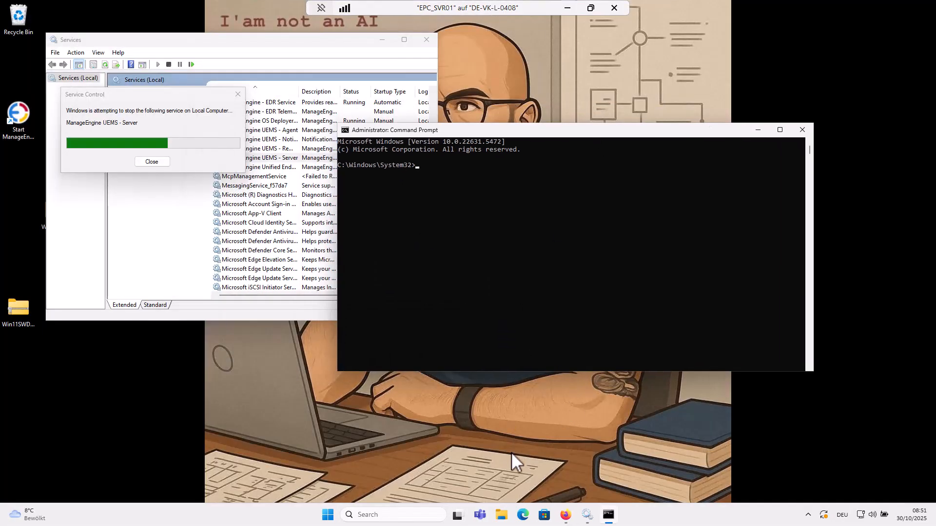
click(502, 514)
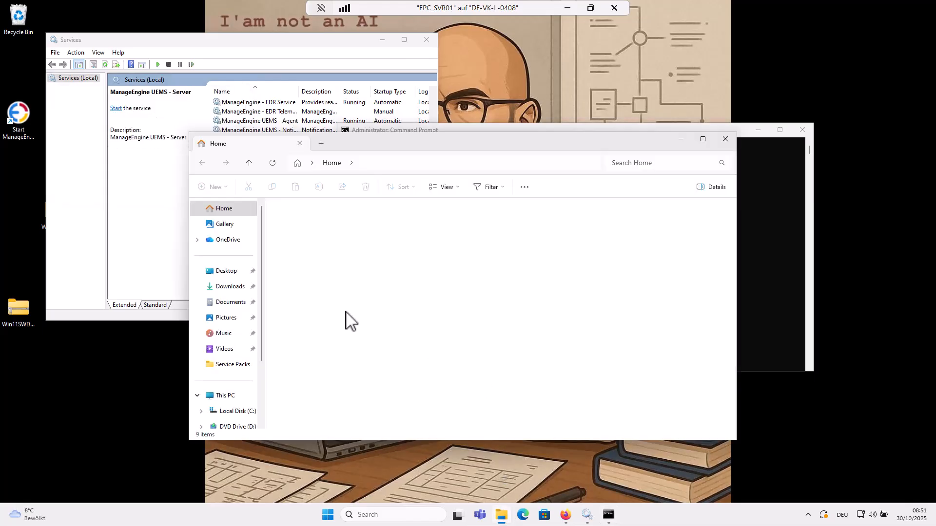
- Navigate File Explorer to E:\UEMS_CentralServer\bin
scroll(240, 432, down, 2)
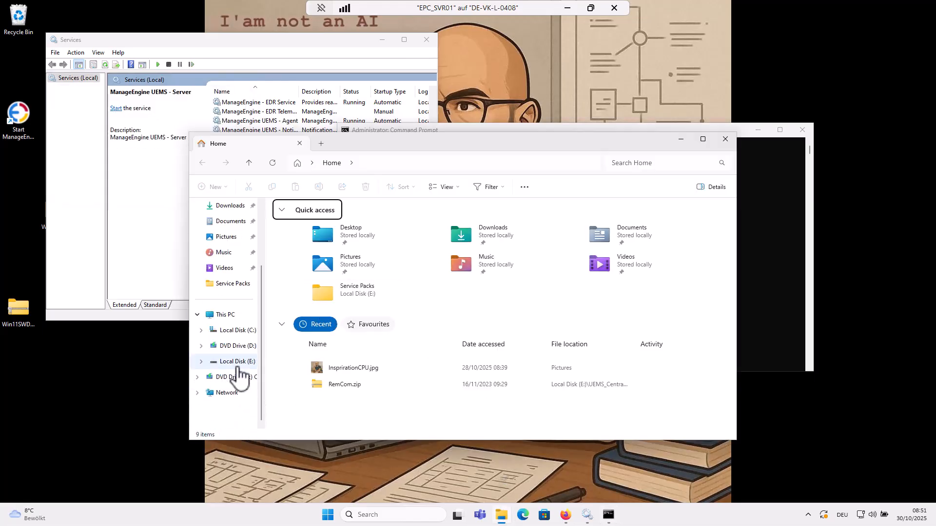
click(238, 364)
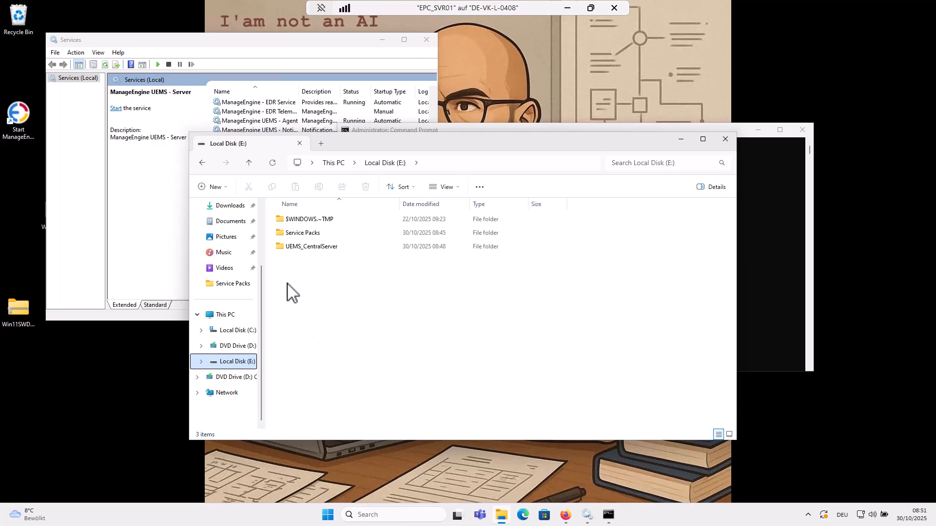
double_click(299, 247)
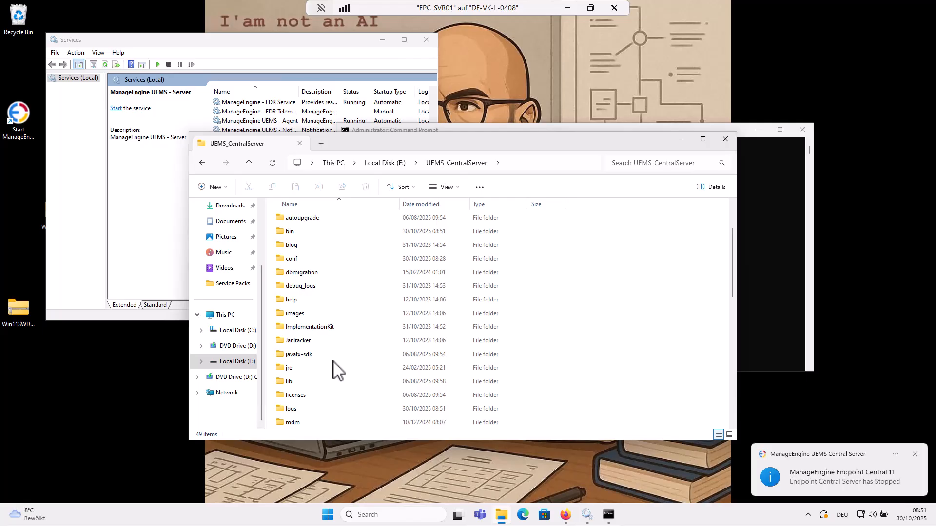
scroll(307, 332, up, 2)
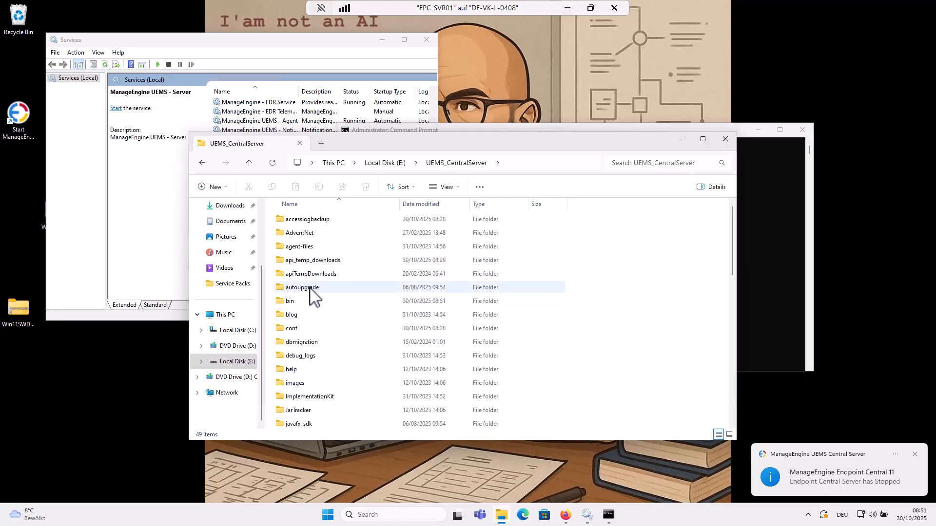
double_click(297, 301)
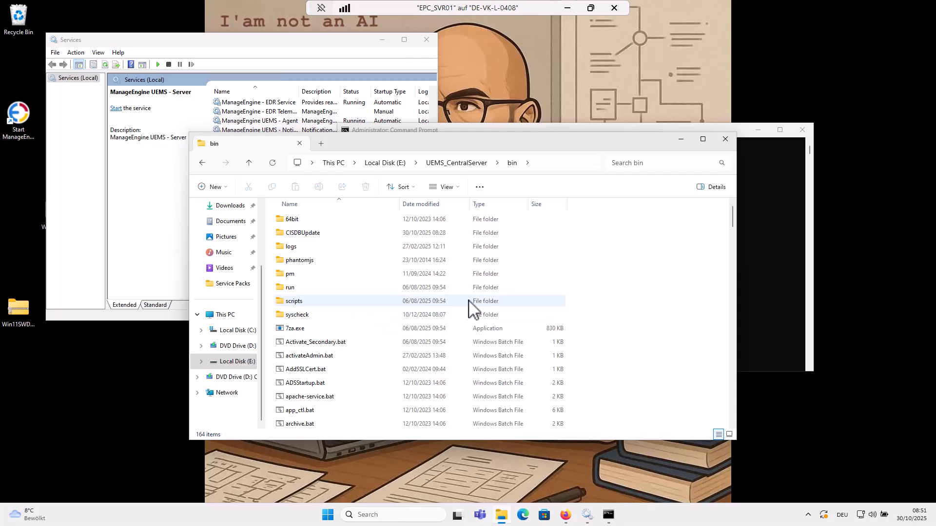
- Switch the administrator console's working directory to E:\UEMS_CentralServer\bin
click(741, 127)
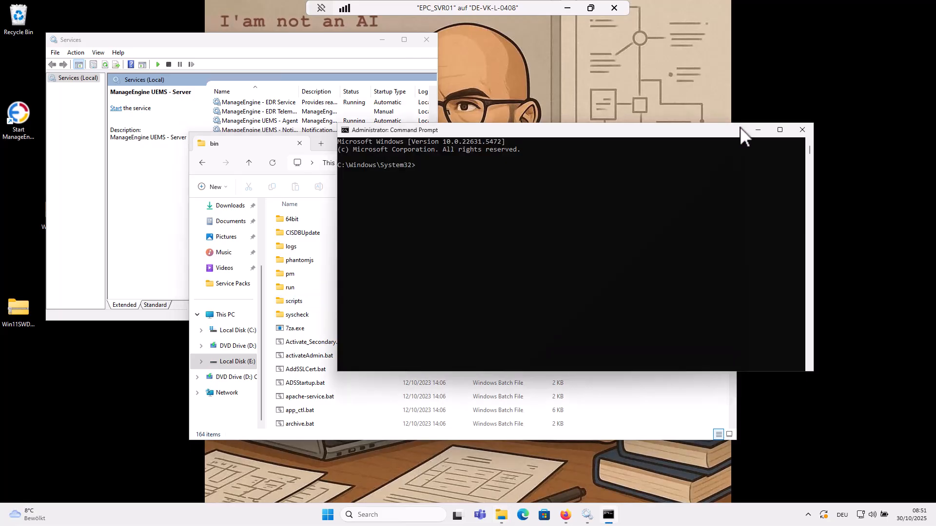
click(562, 189)
text(e:)
key(Return)
text(ce)
key(BackSpace)
text(d UEMS_CentralServer)
key(Return)
text(cd )
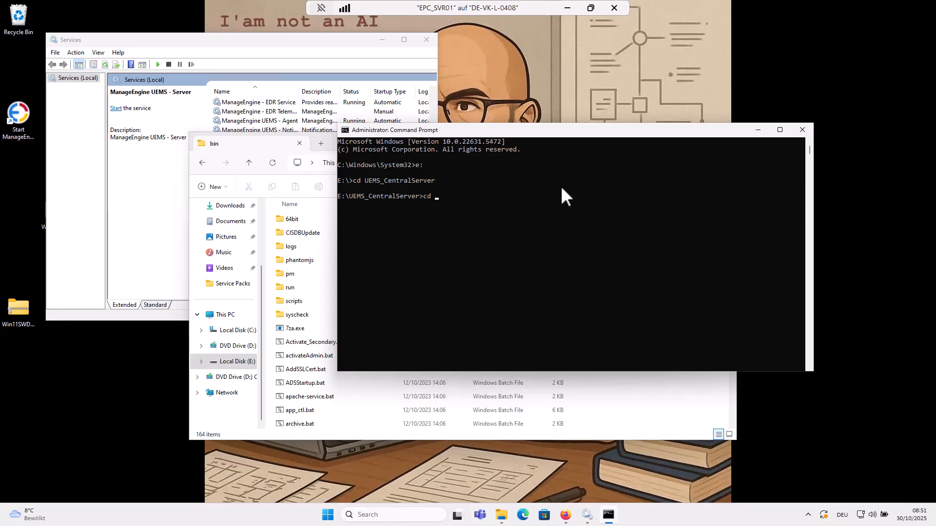
text(bin)
key(Return)
- Run UpdateManager.bat to launch the Update Manager
text(upd)
key(Tab)
key(Tab)
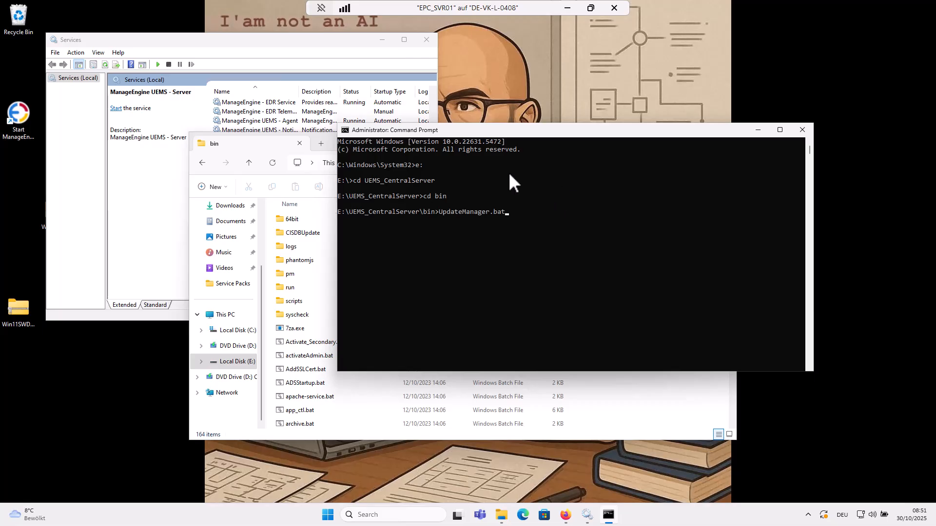
key(Return)
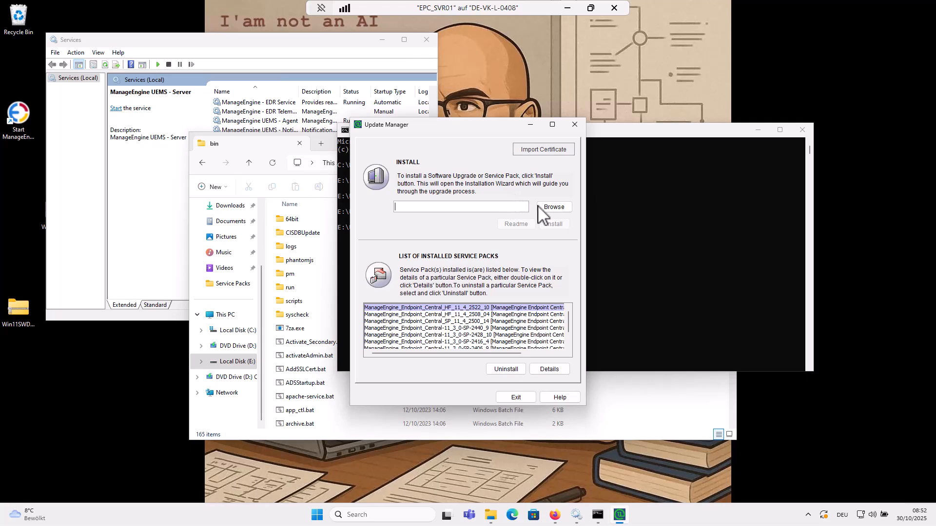
- Choose E:\Service Packs\ManageEngine_Endpoint_Central_HF_11_4_2528_10.ppm as the service pack to install
click(560, 209)
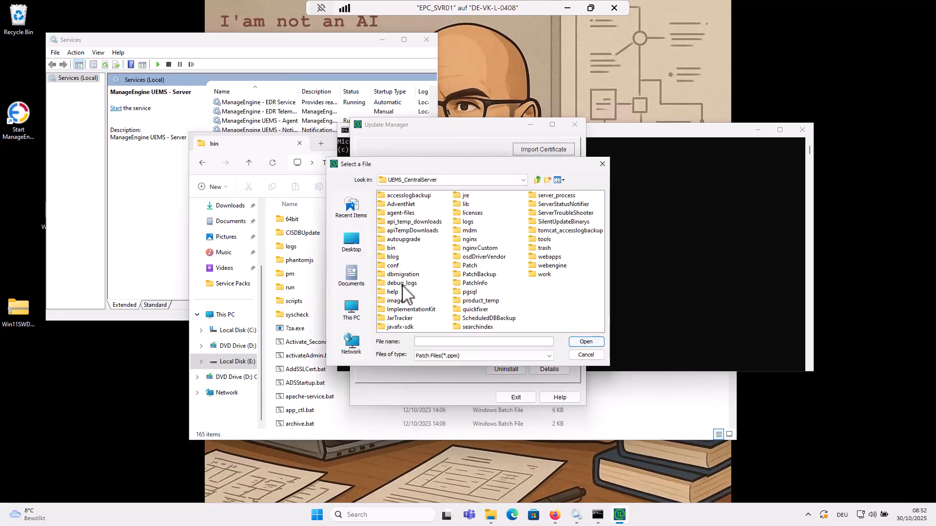
click(359, 315)
click(414, 214)
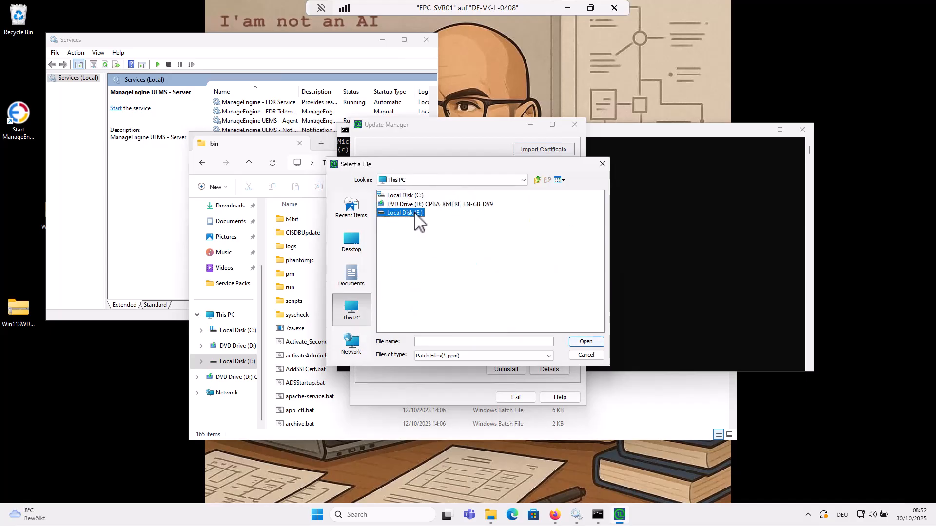
double_click(414, 214)
double_click(414, 205)
click(458, 195)
click(586, 342)
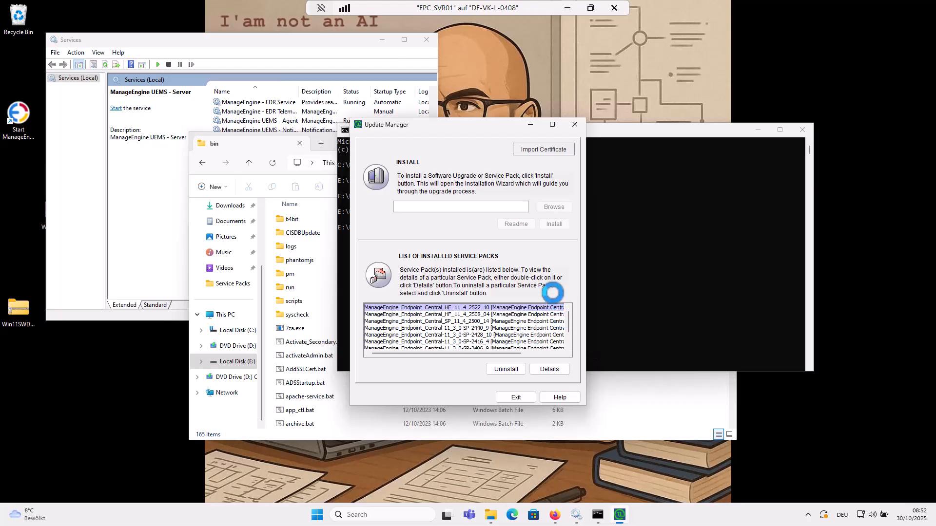
- Start installing the HF_11_4_2528_10 service pack into E:\UEMS_CentralServer
click(560, 225)
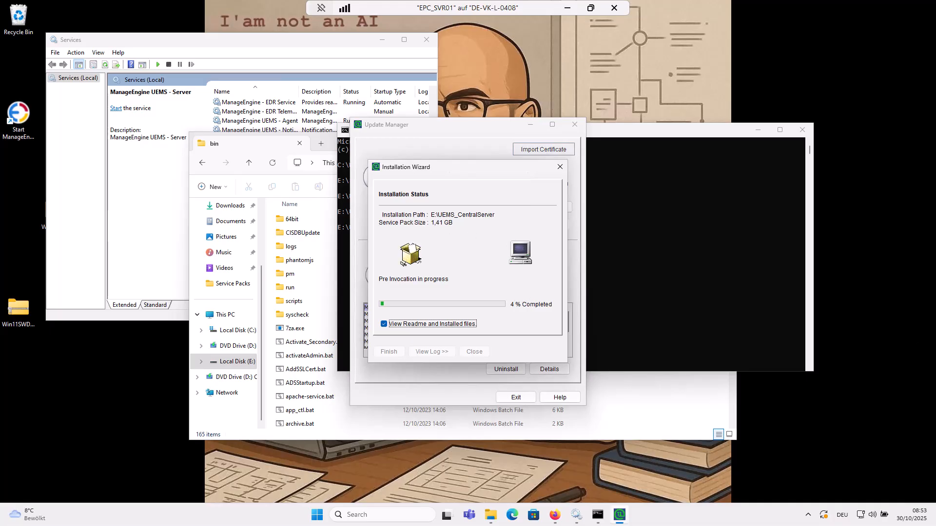
- Look through the bin folder's files, then close the bin Explorer window while installation finishes
click(261, 155)
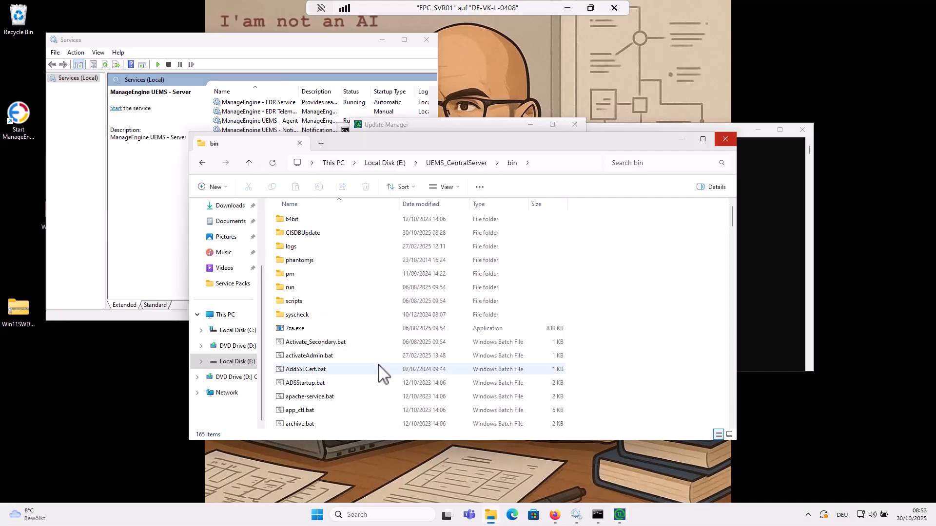
scroll(380, 376, down, 10)
scroll(429, 341, down, 7)
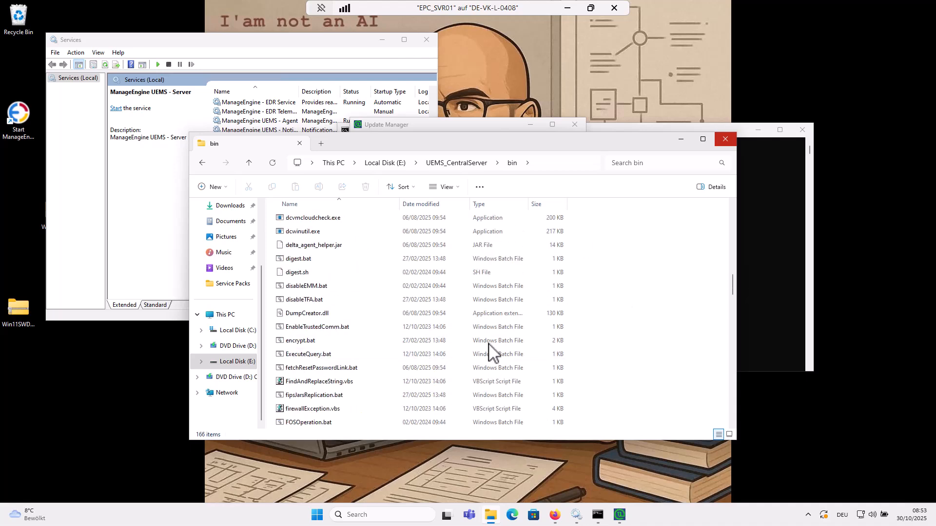
click(511, 327)
scroll(511, 356, down, 4)
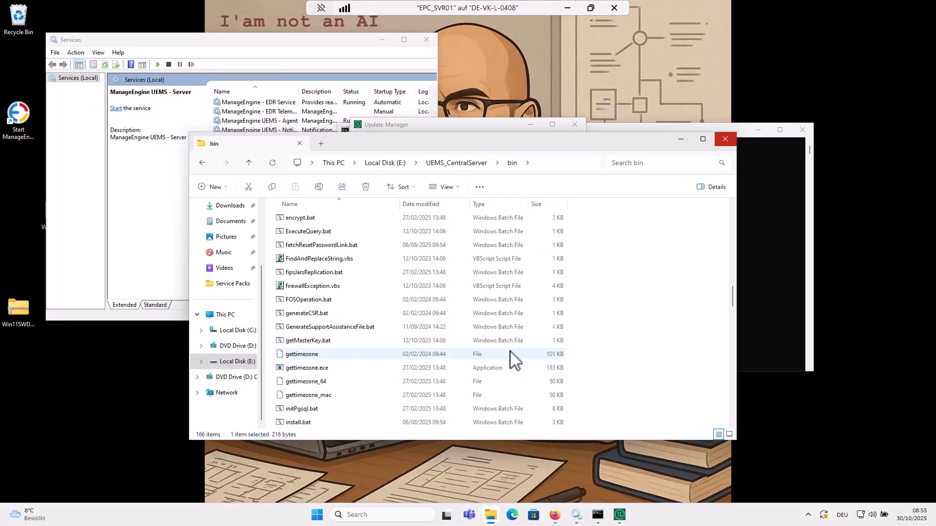
scroll(512, 359, down, 5)
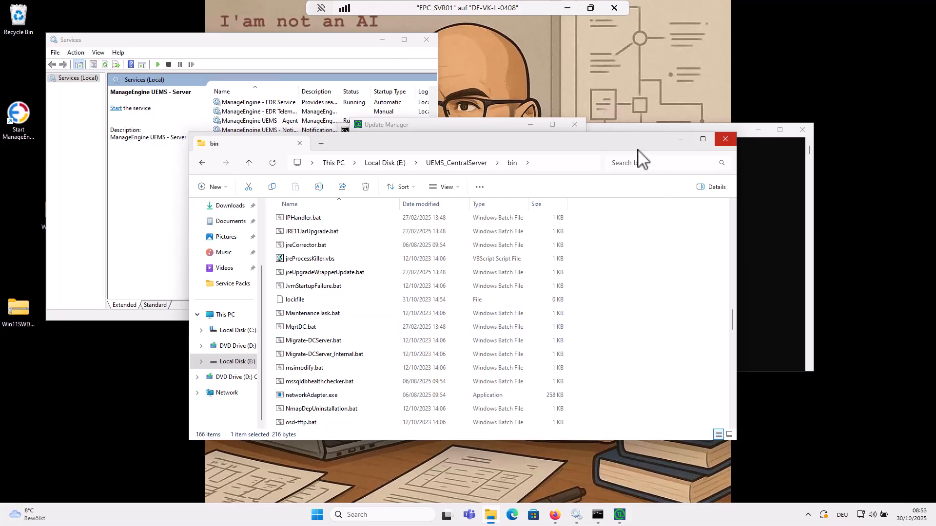
click(726, 142)
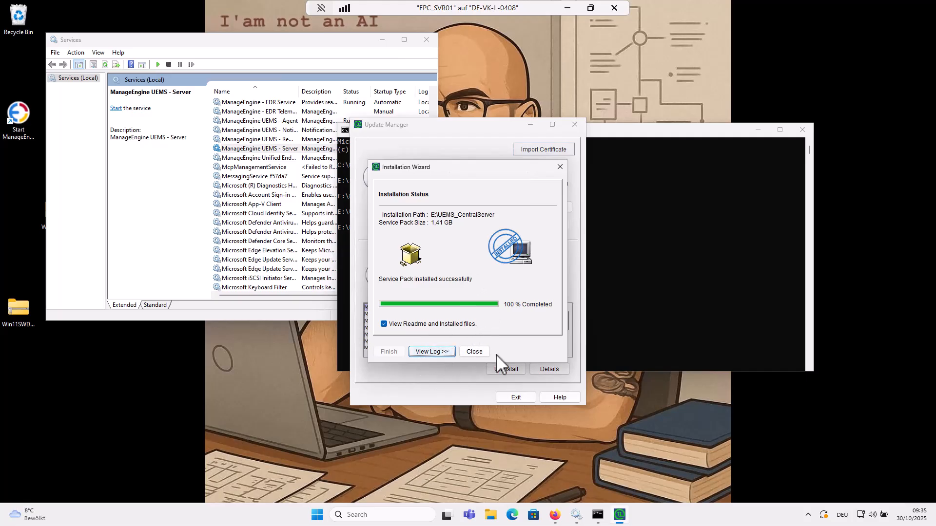
- Close the finished Installation Wizard, skim the SP_README release notes, and close the readme tab
click(473, 352)
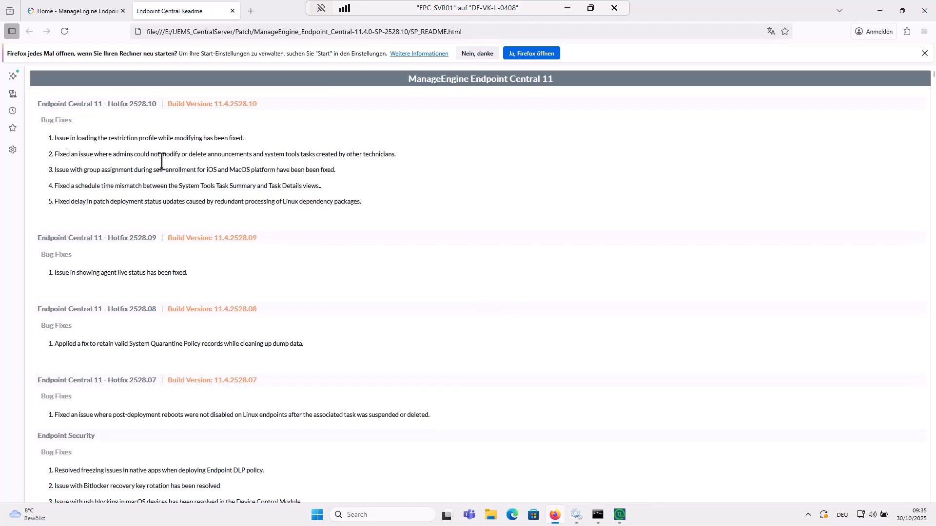
scroll(403, 317, down, 3)
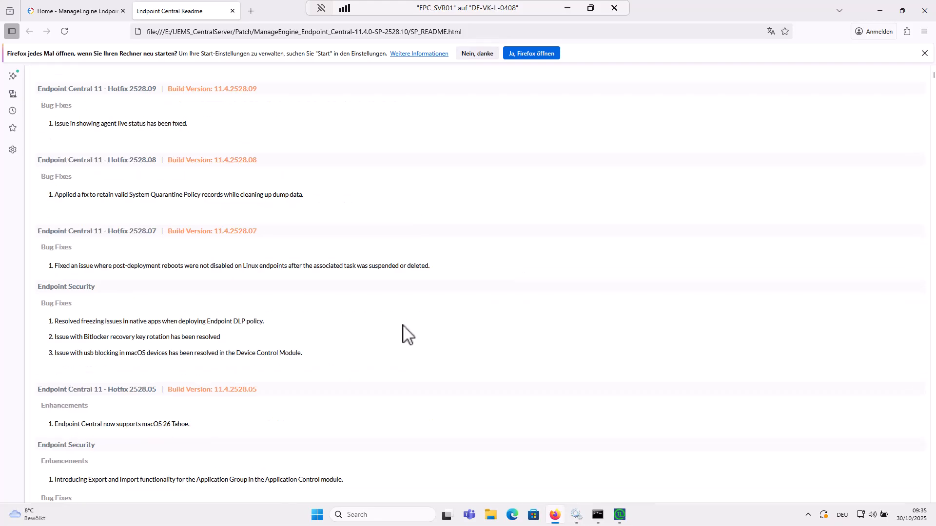
scroll(405, 327, up, 3)
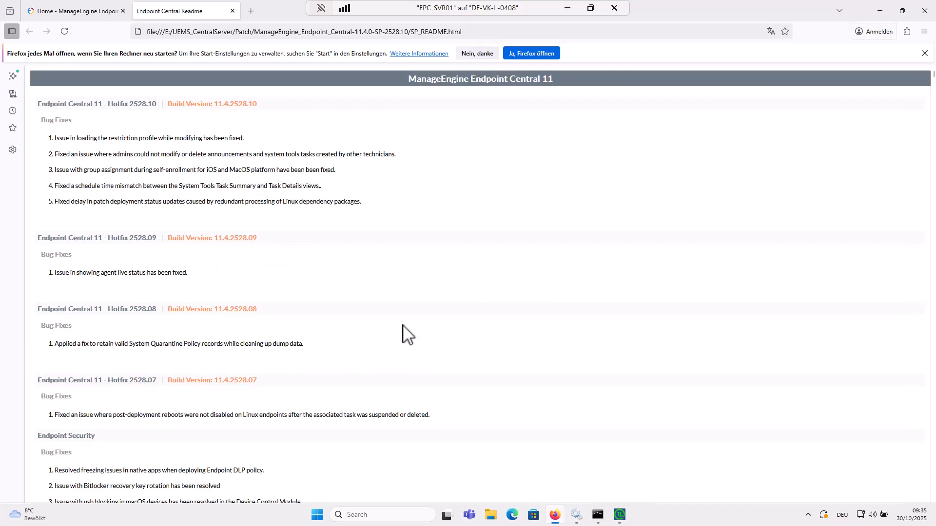
click(233, 10)
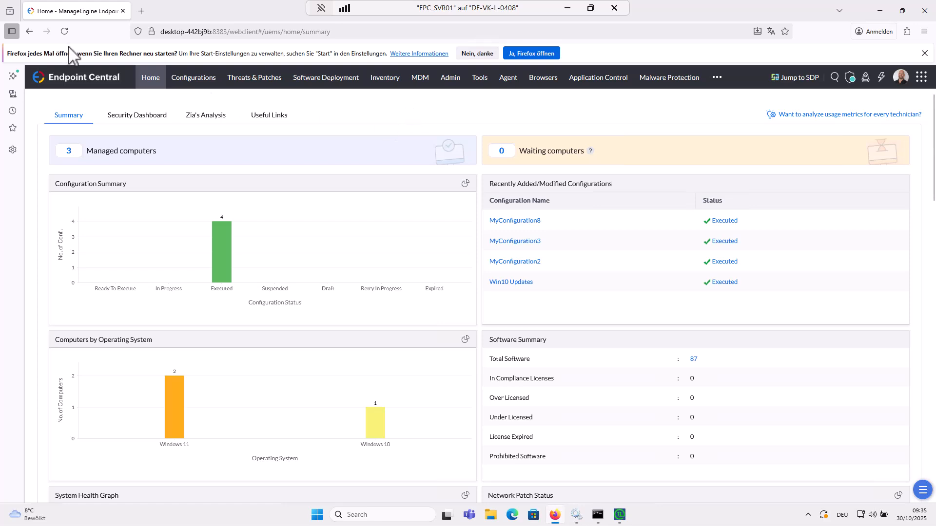
- Return the console to Home and Configurations, then exit the Update Manager window
click(151, 82)
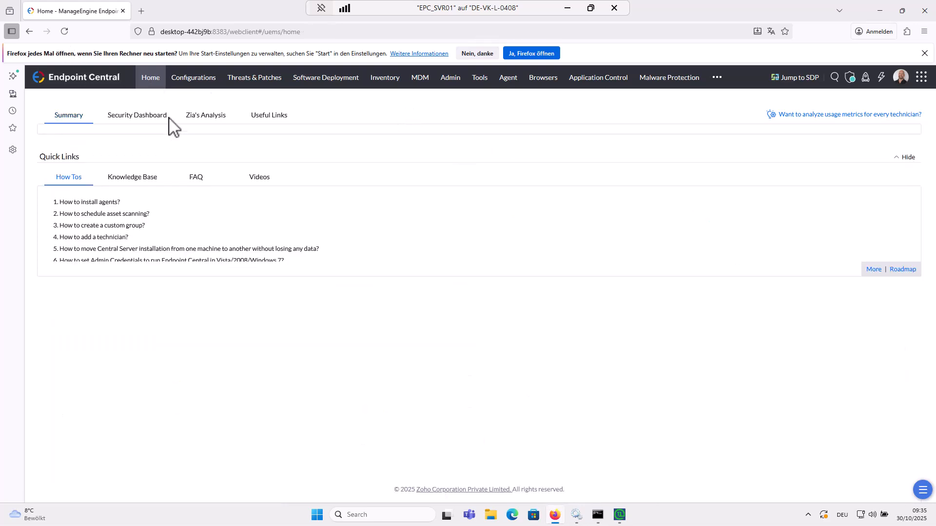
click(177, 83)
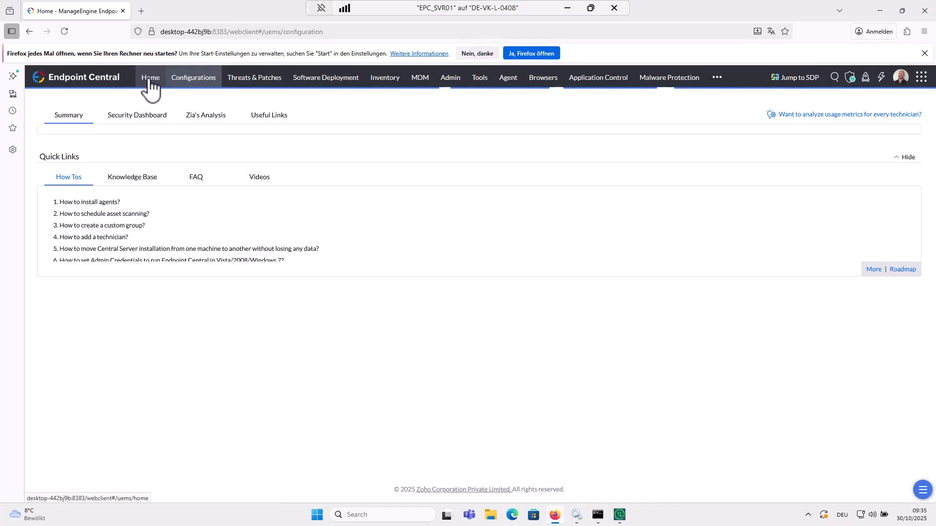
click(620, 515)
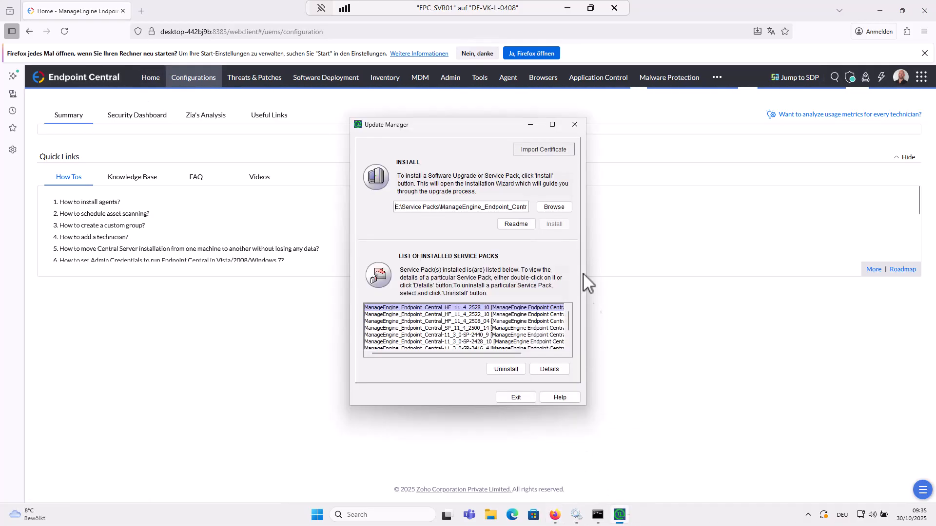
click(518, 399)
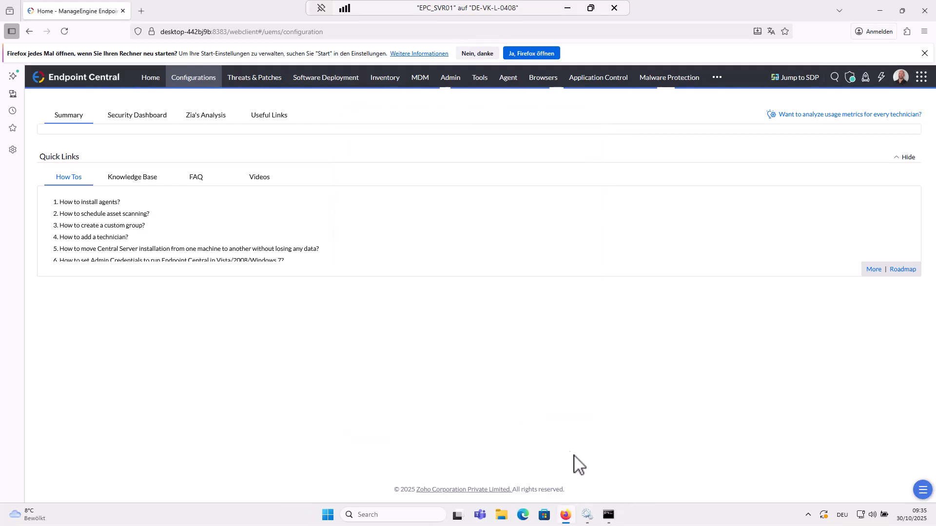
- Minimize Firefox, close Command Prompt, and start the ManageEngine UEMS - Server service in Services
click(880, 11)
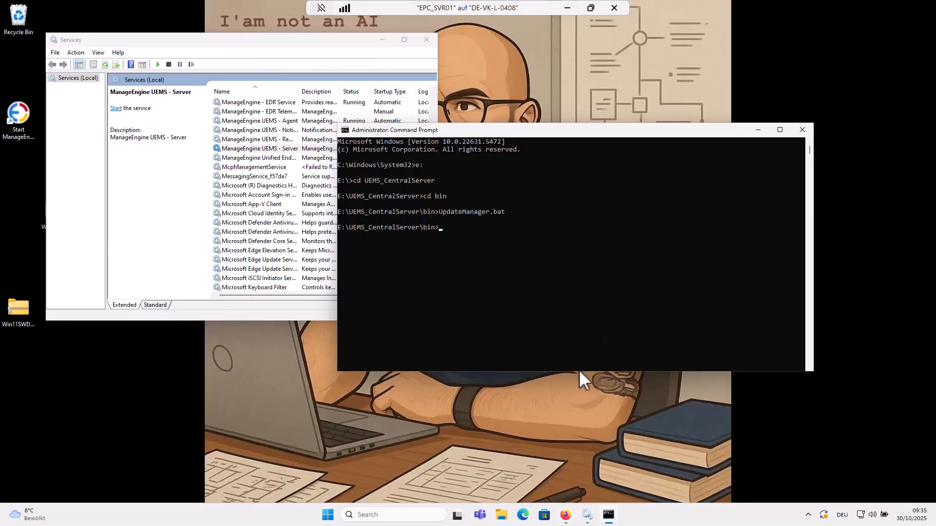
click(808, 130)
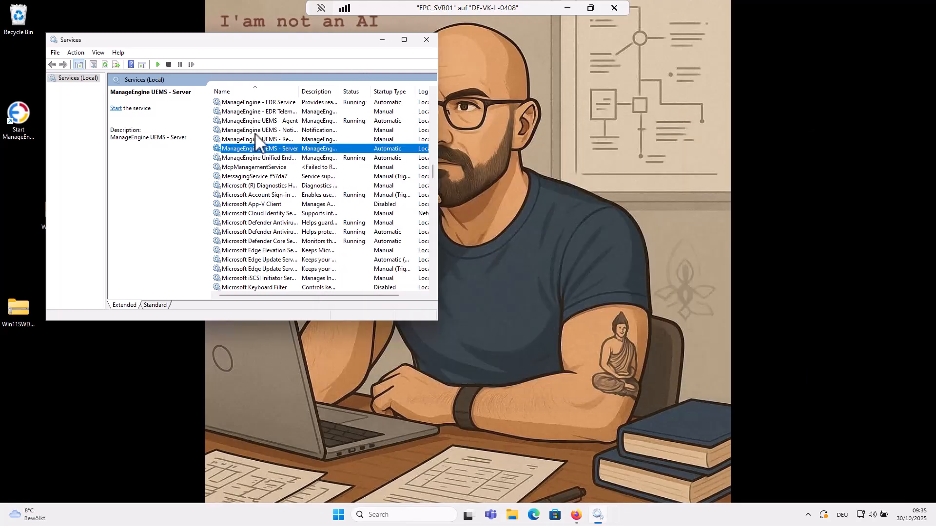
drag(269, 44, 561, 156)
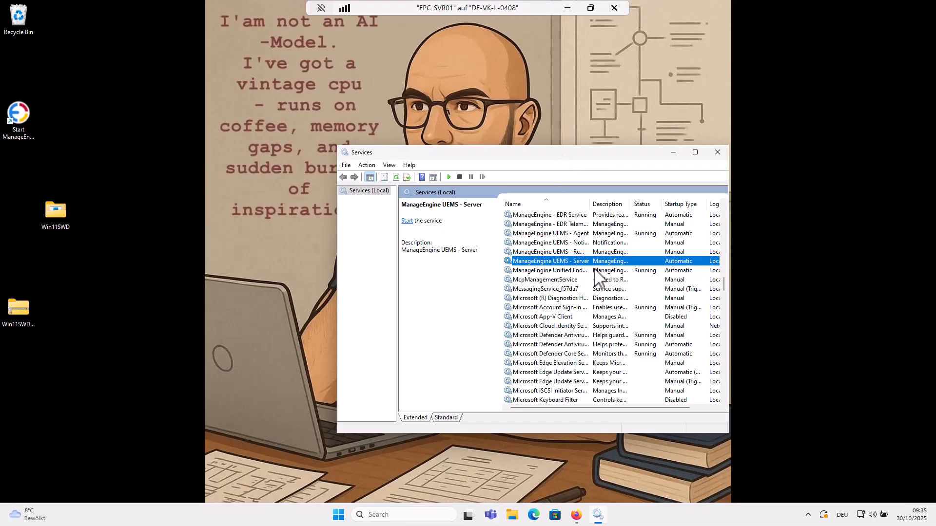
click(449, 177)
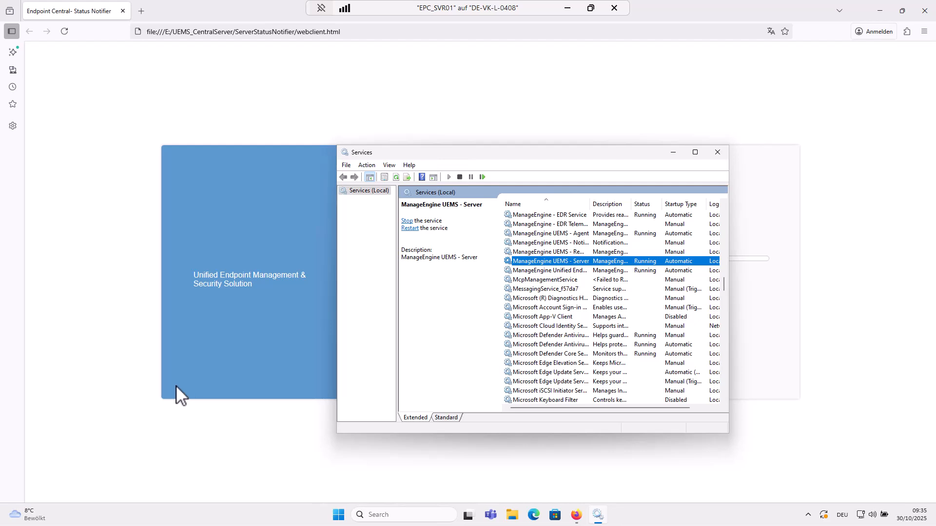
- Bring the Status Notifier page forward and wait for the login page at desktop-442bj9b:8383
click(133, 423)
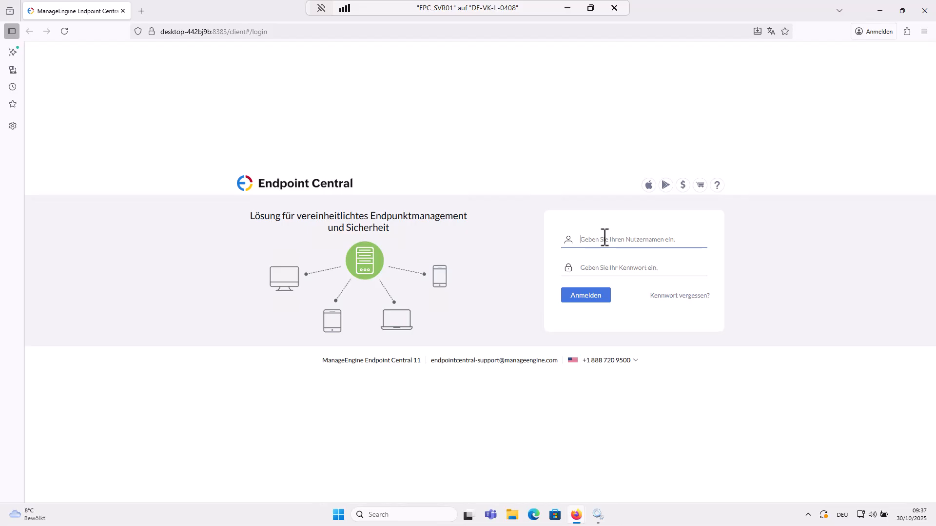
- Sign in with the administrator username and password, declining Firefox's offer to save the password
text(admrinelli)
key(Tab)
text(••)
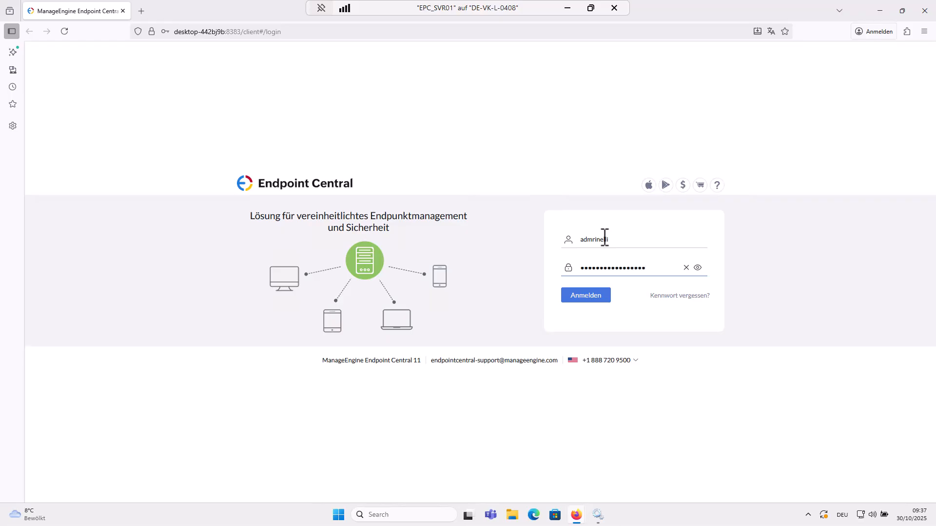
click(582, 299)
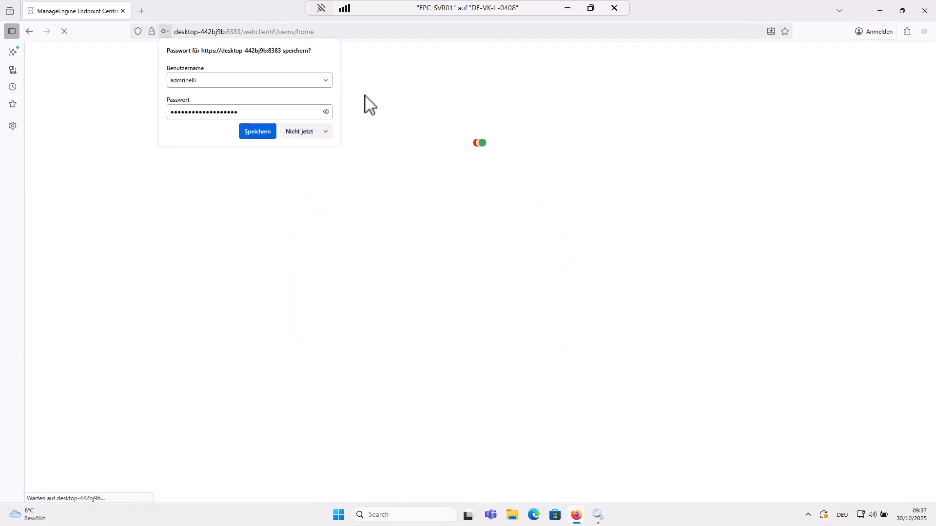
click(300, 133)
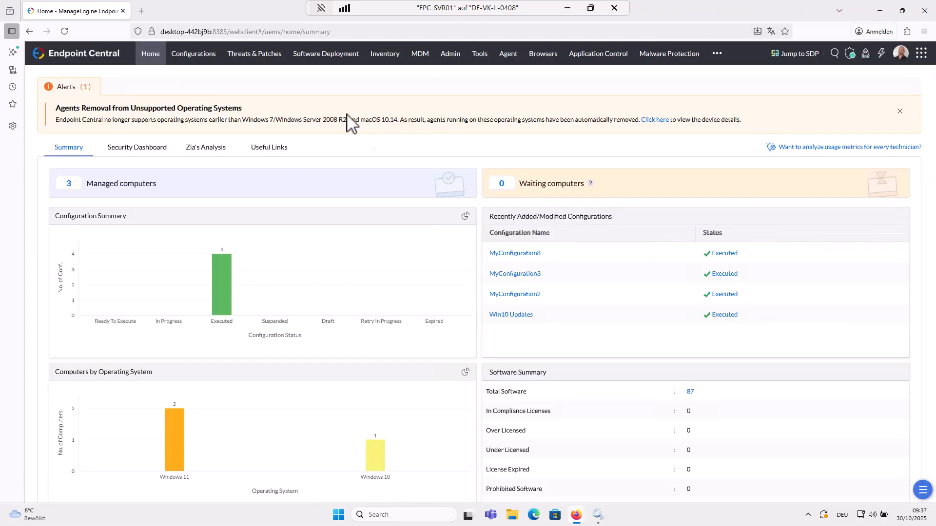
- Confirm build 11.4.2528.10 in the profile panel, then list the three managed agent computers
click(901, 55)
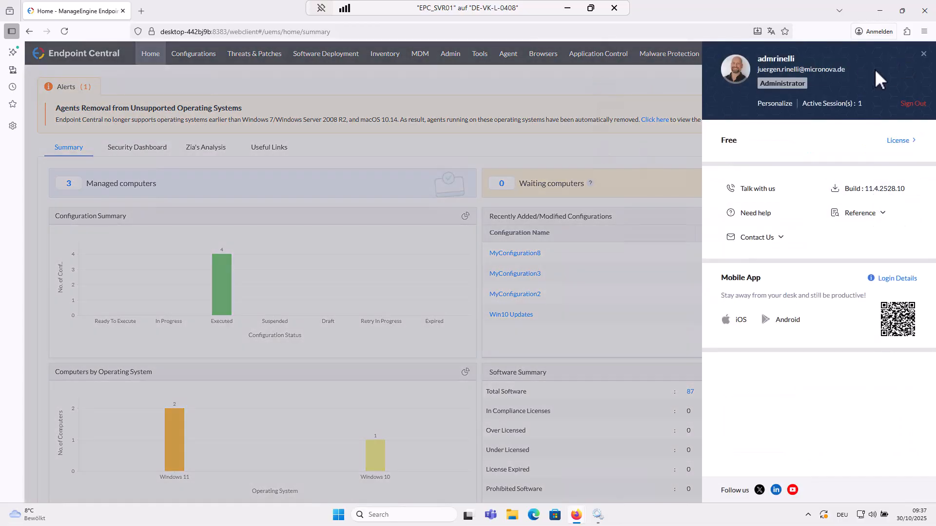
click(923, 53)
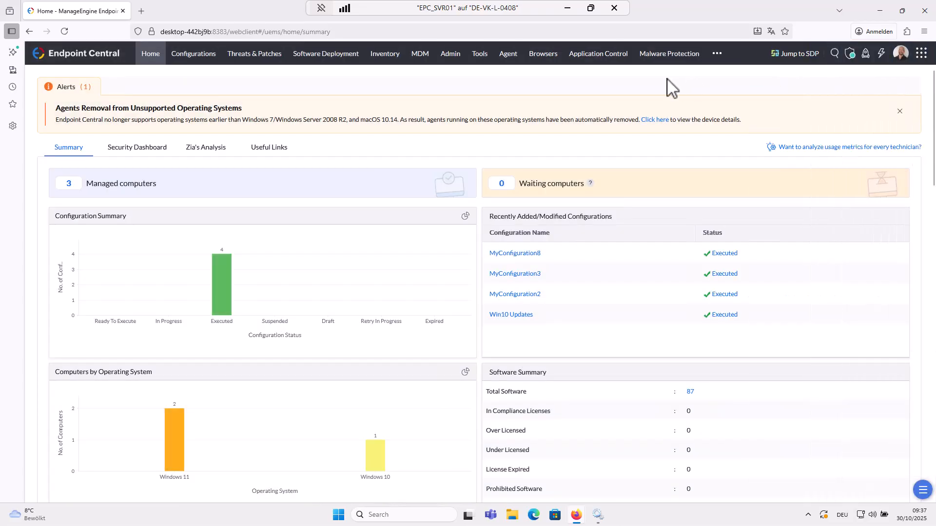
click(508, 57)
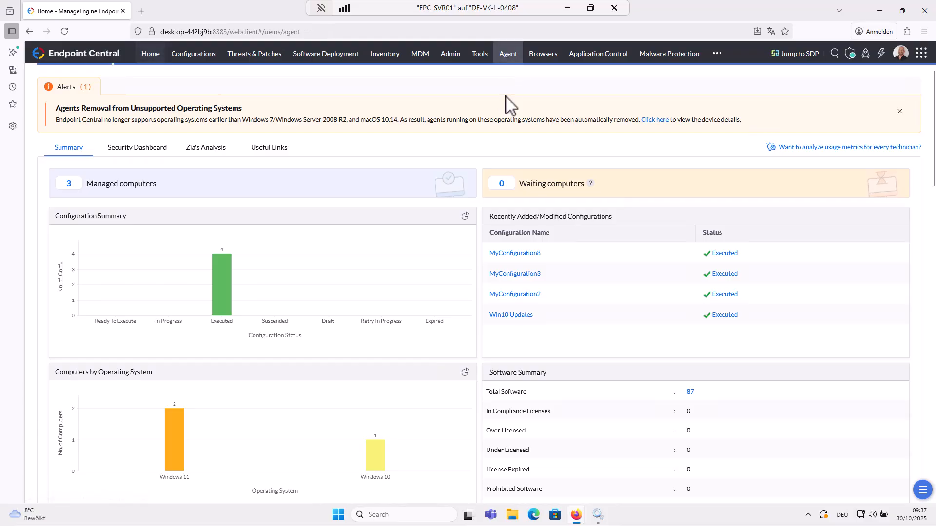
click(69, 152)
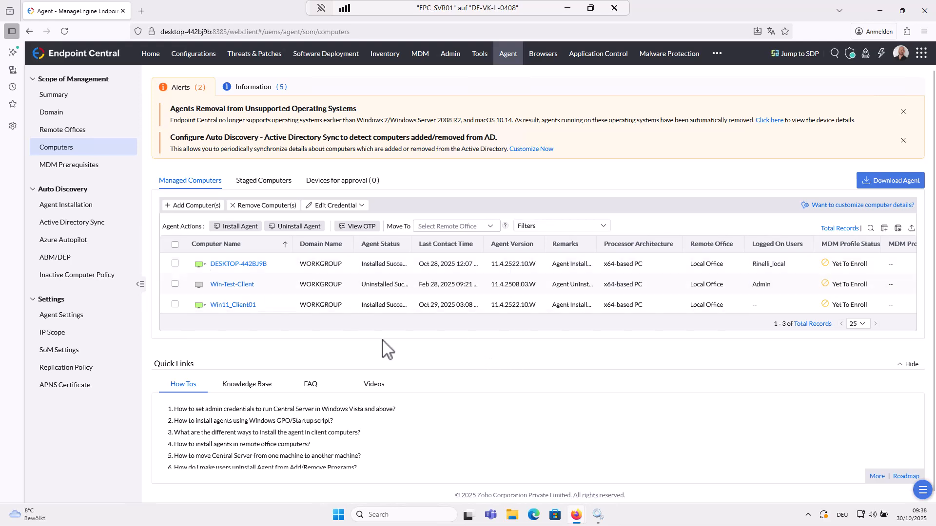
mouse_move(200, 267)
click(201, 306)
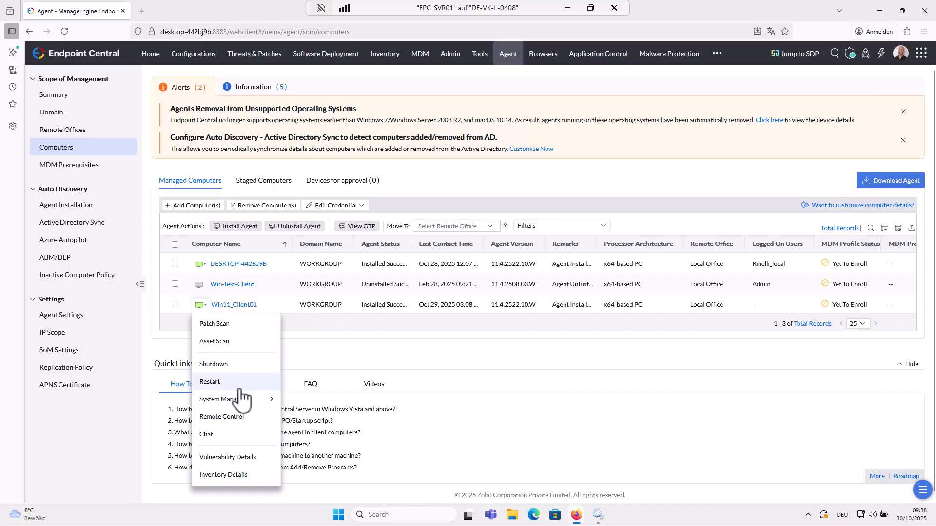
mouse_move(237, 399)
click(232, 419)
click(488, 149)
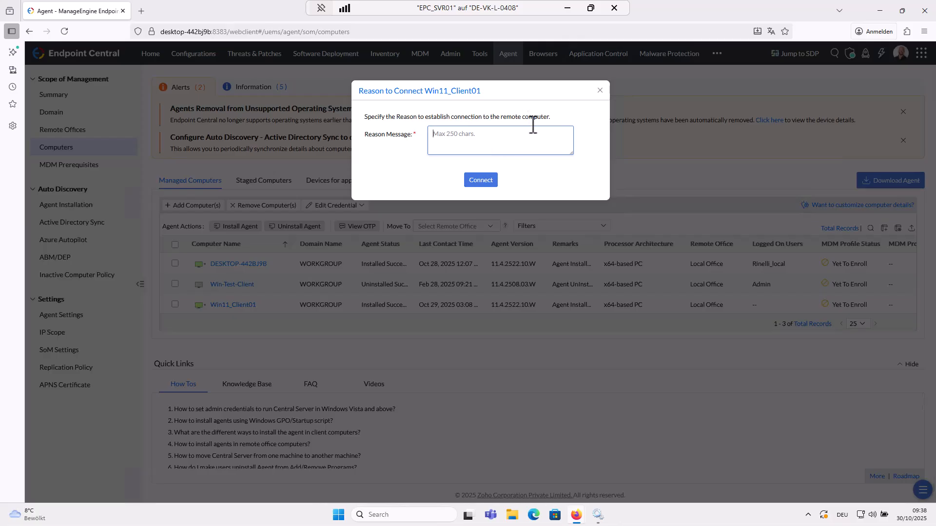
click(600, 93)
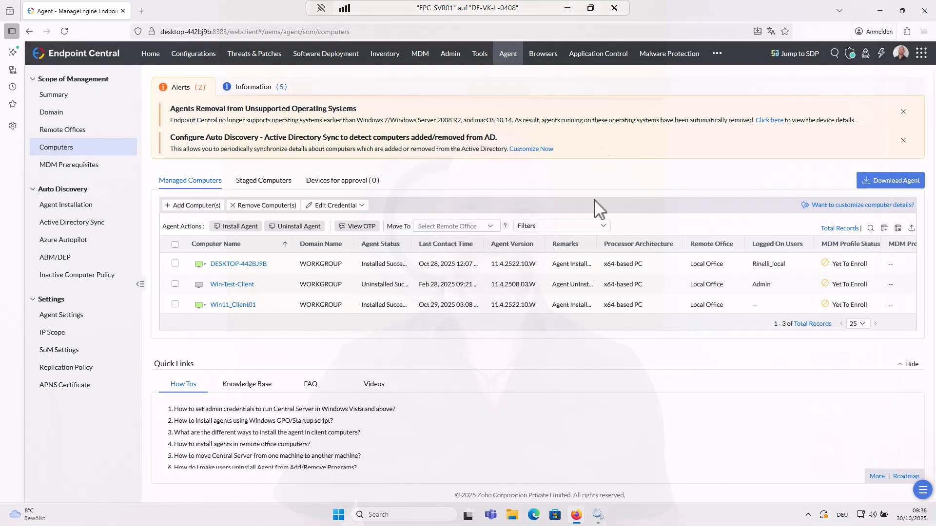